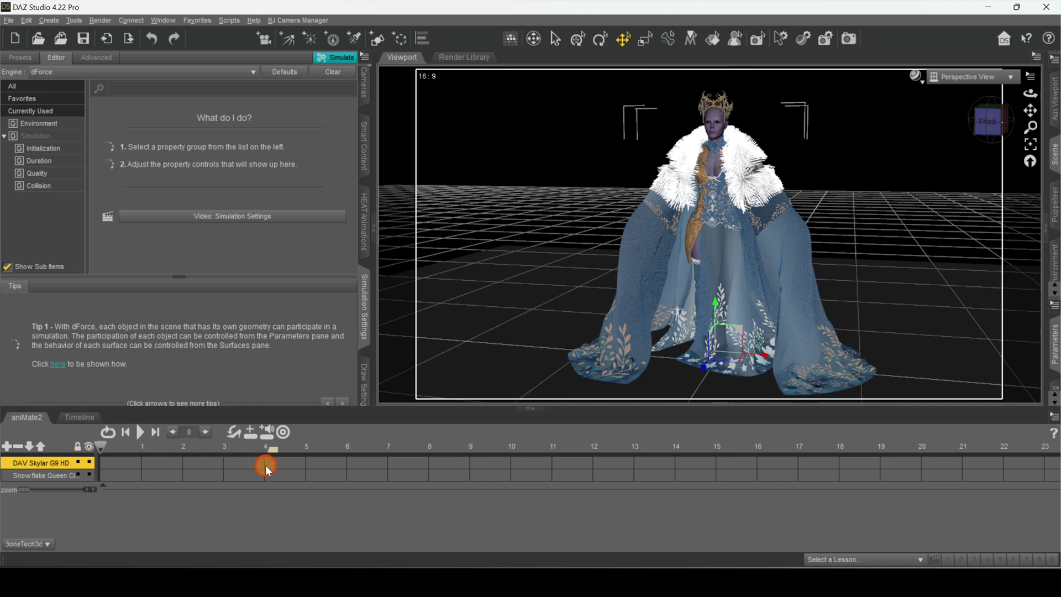
- Create a key for the gowned figure at frame 119 on the Timeline tab
left_click(99, 423)
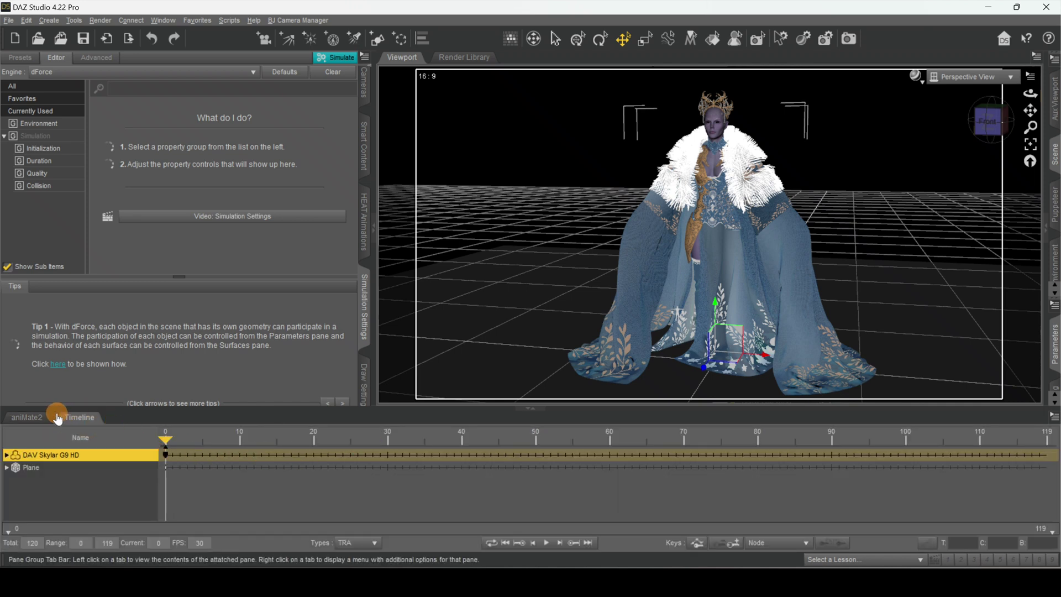
left_click(25, 417)
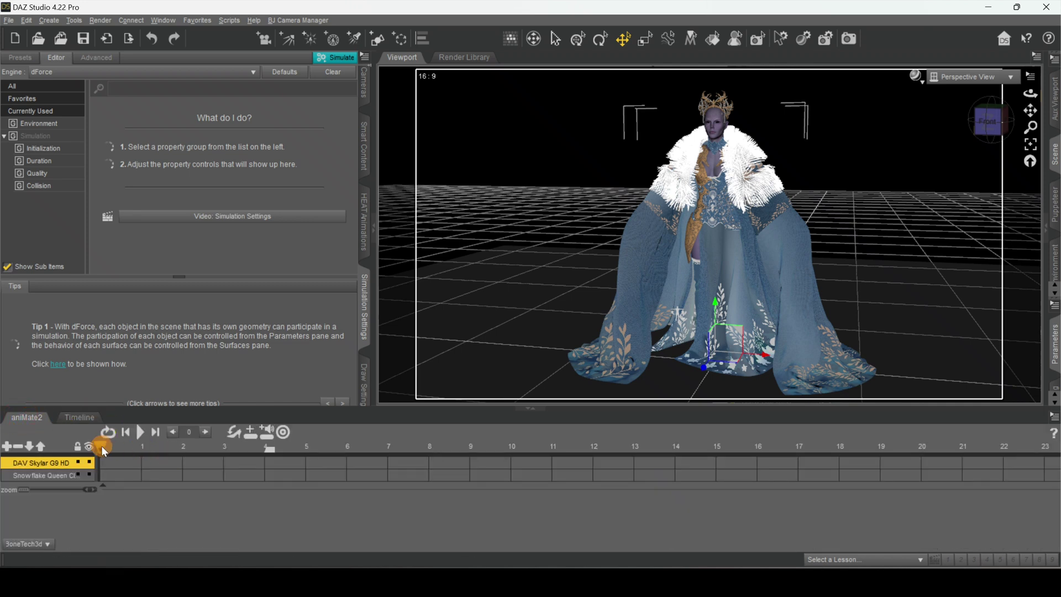
left_click_drag(103, 451, 274, 478)
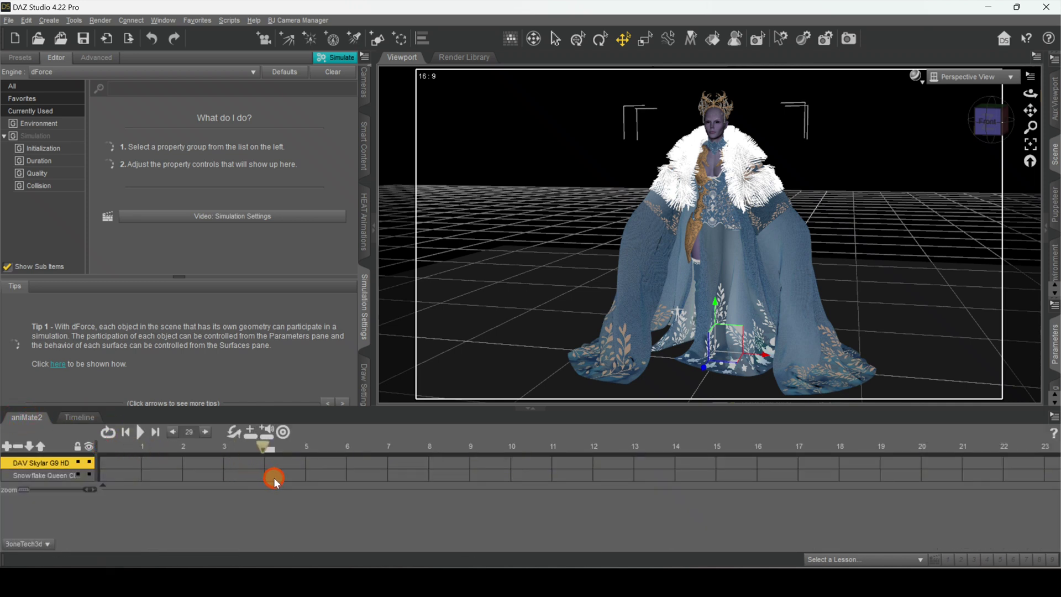
left_click(72, 423)
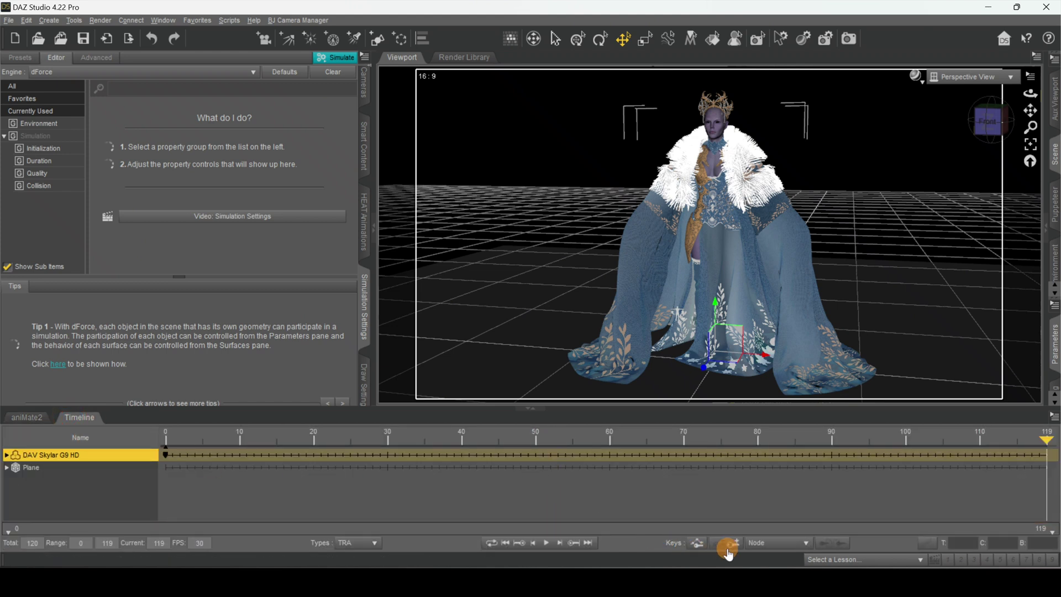
left_click(738, 543)
left_click(27, 417)
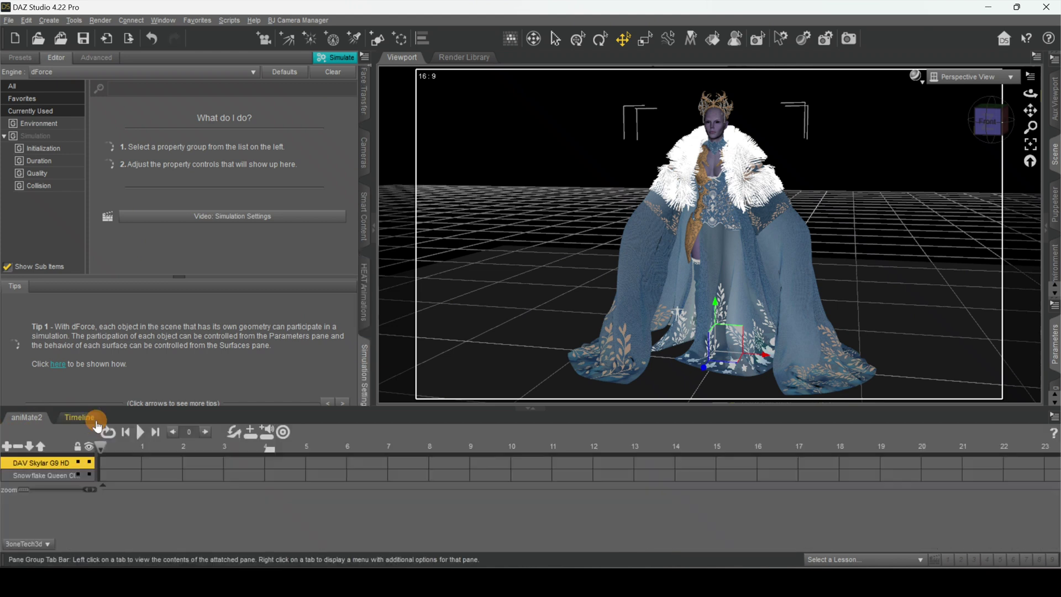
- Create a dForce Wind Node with its default name and label
left_click(53, 23)
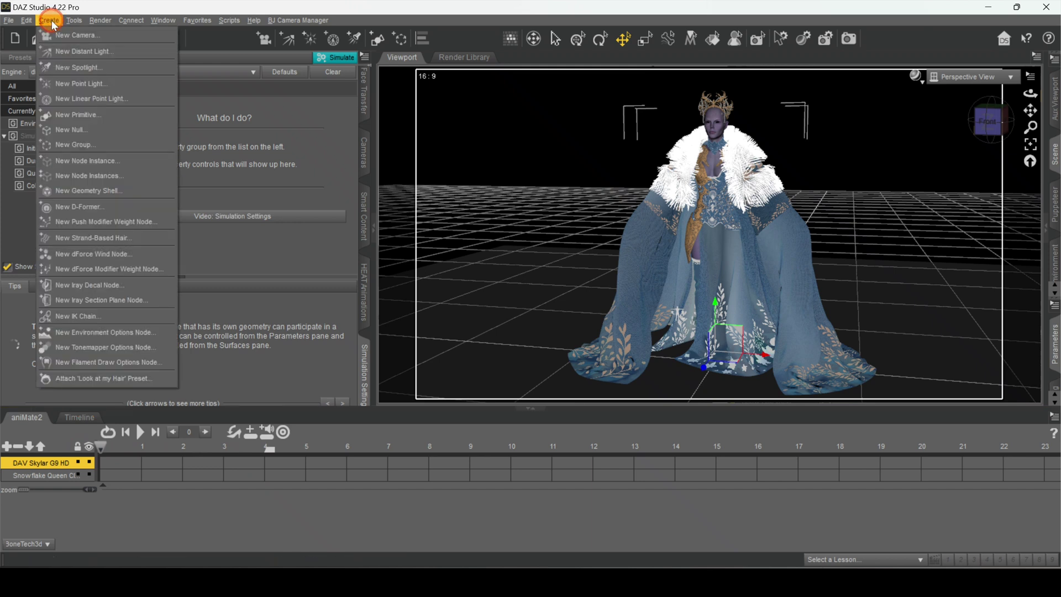
left_click(107, 253)
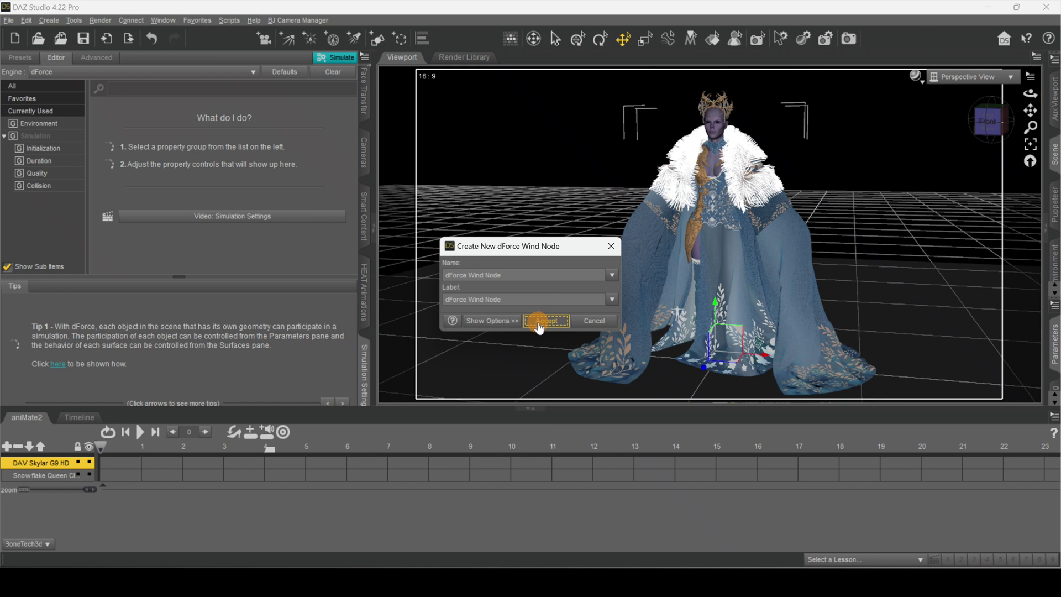
left_click(539, 327)
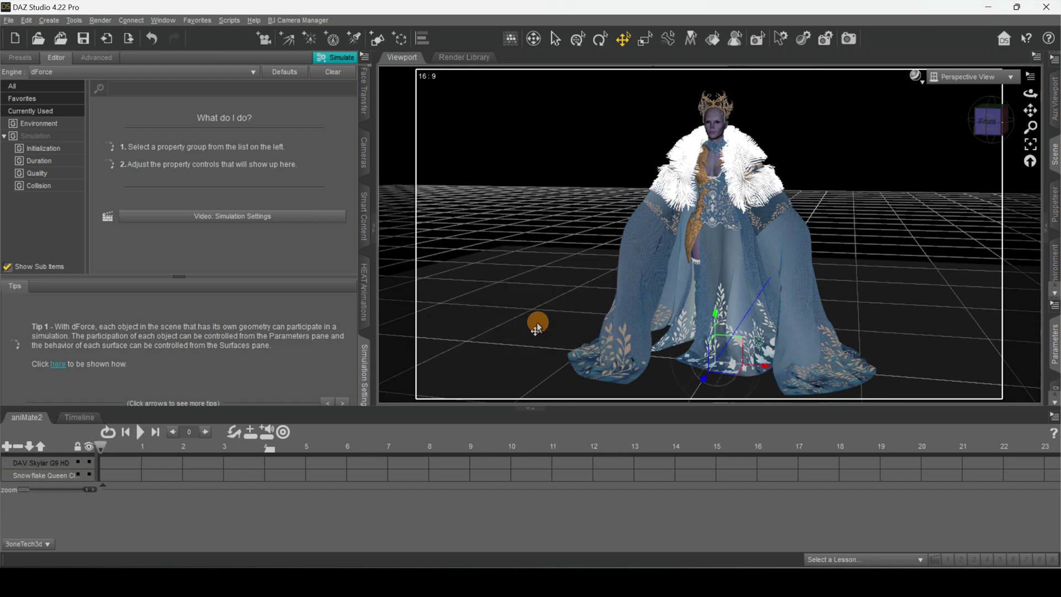
- In the left view, move the wind node away from the figure and raise it off the floor
left_click_drag(998, 121, 973, 118)
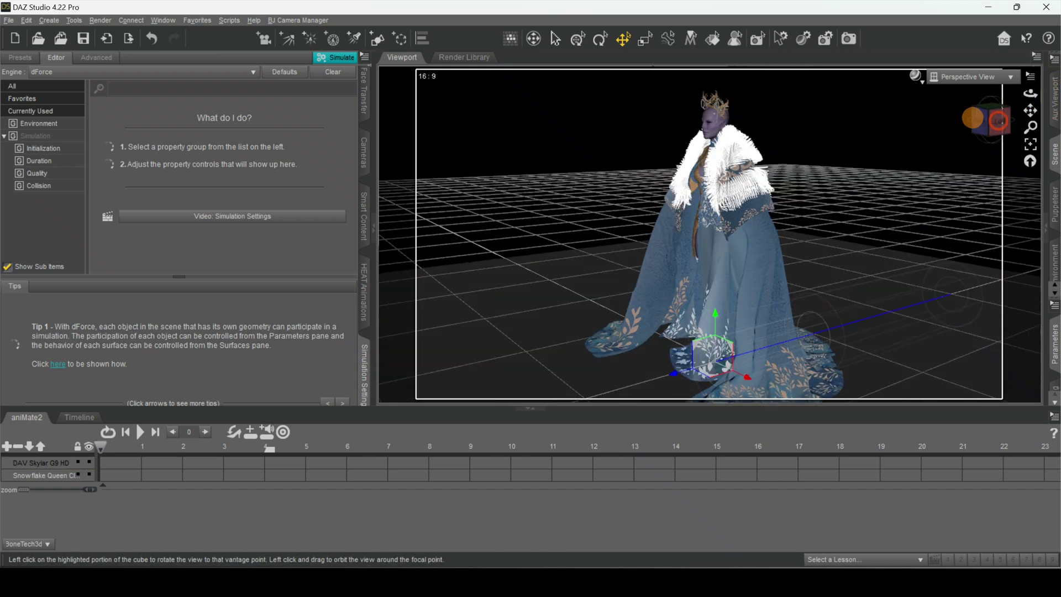
left_click(998, 120)
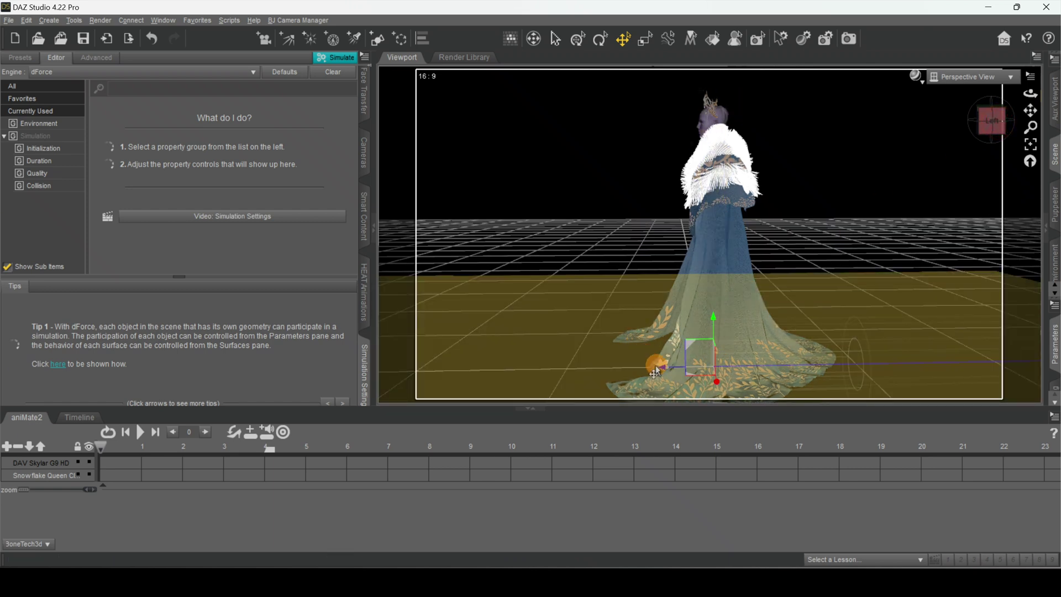
left_click_drag(661, 375, 469, 368)
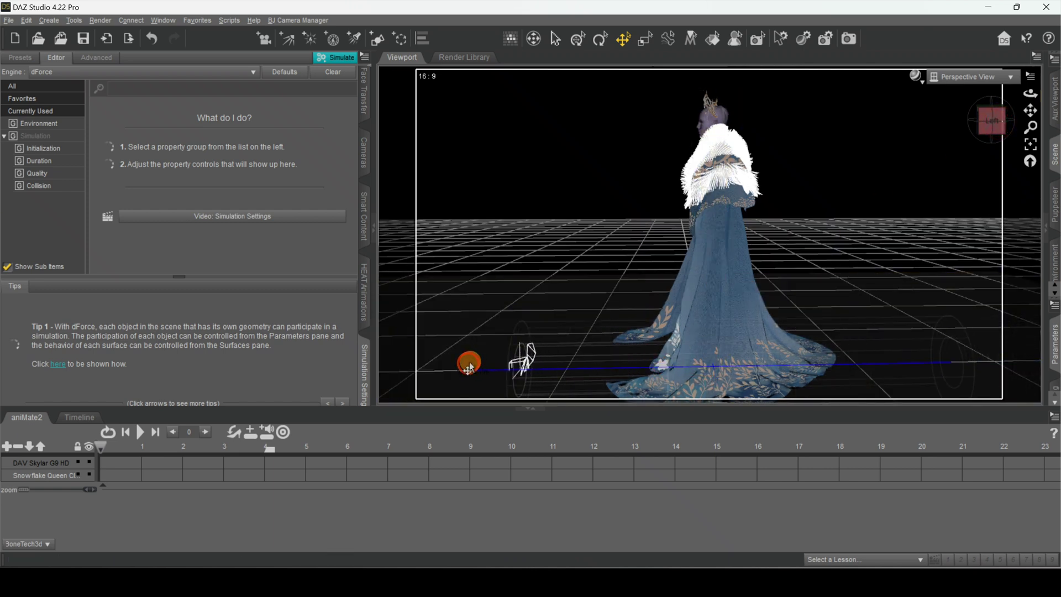
left_click_drag(516, 327, 516, 210)
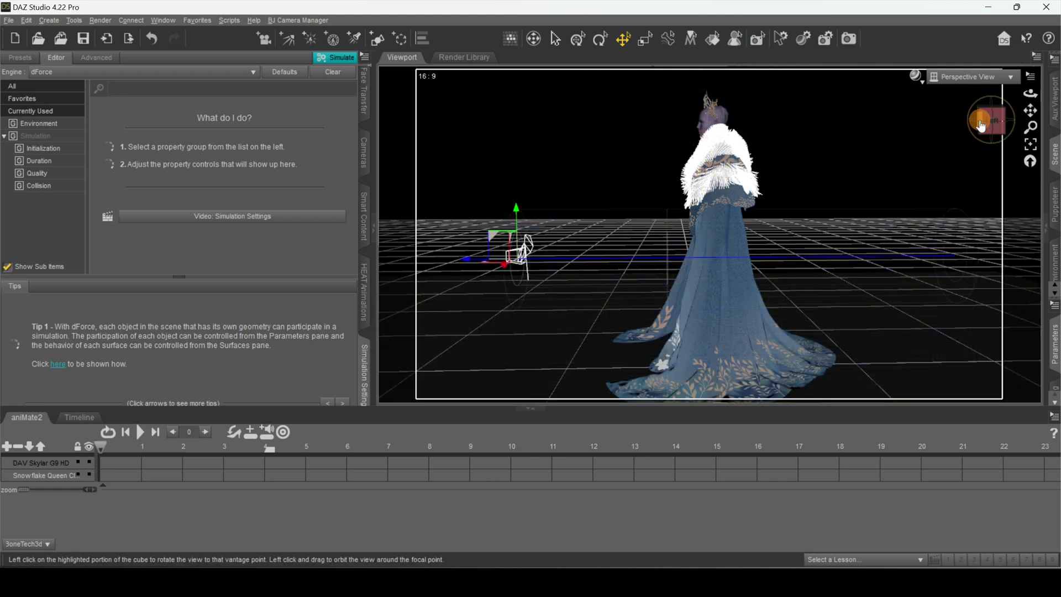
- Fine-tune the wind node's distance from the gown and lift it slightly higher
left_click(1004, 120)
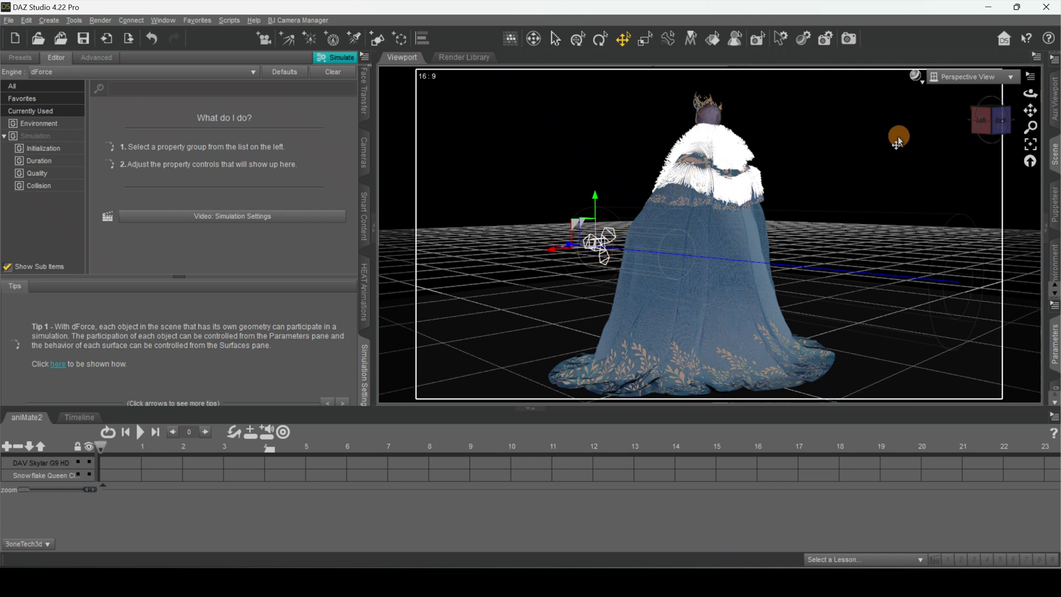
left_click(983, 119)
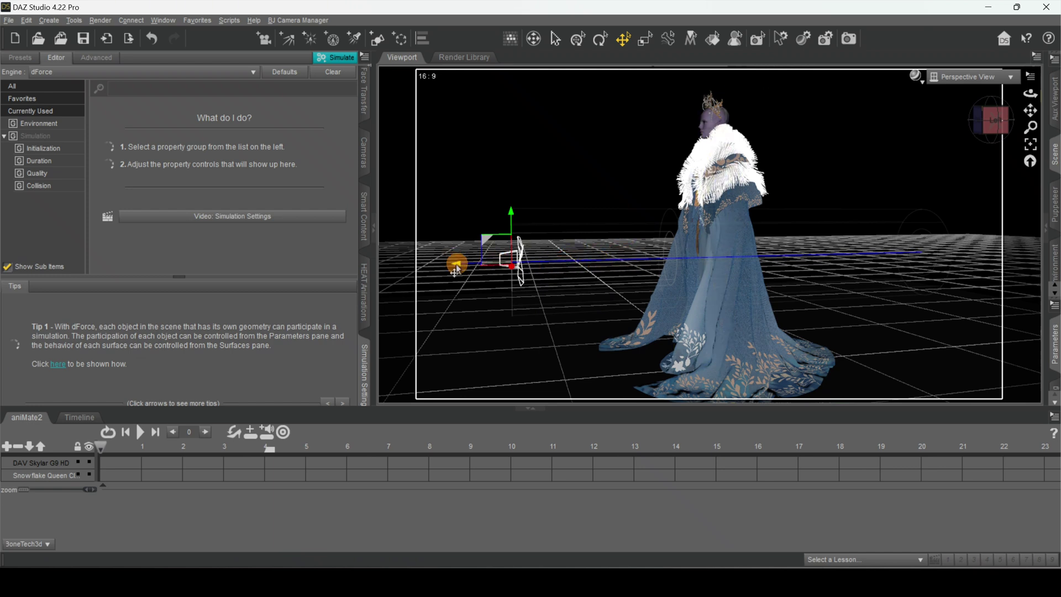
left_click_drag(457, 270, 605, 269)
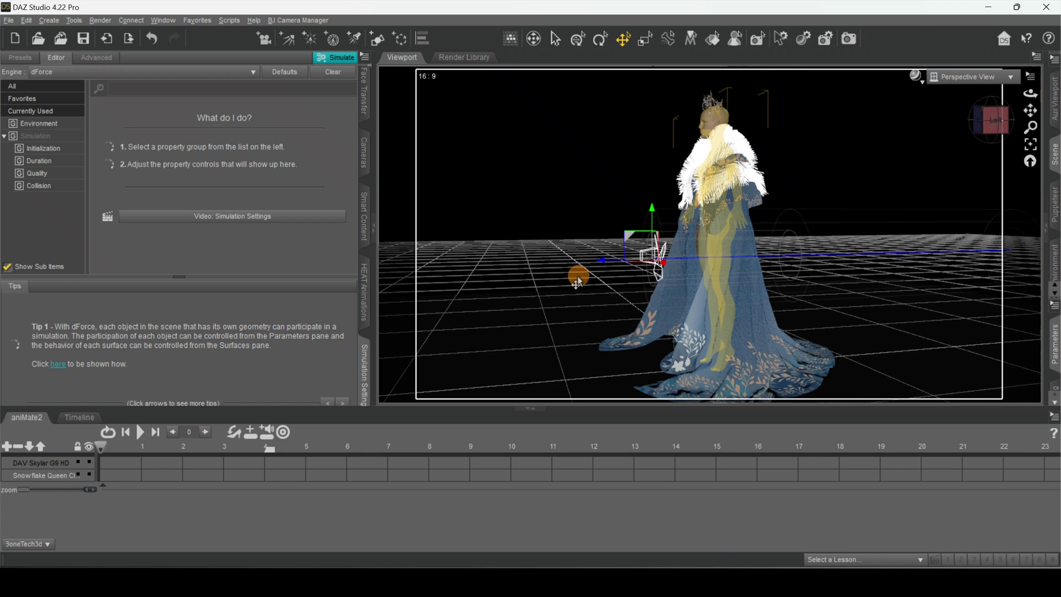
left_click_drag(601, 264, 491, 266)
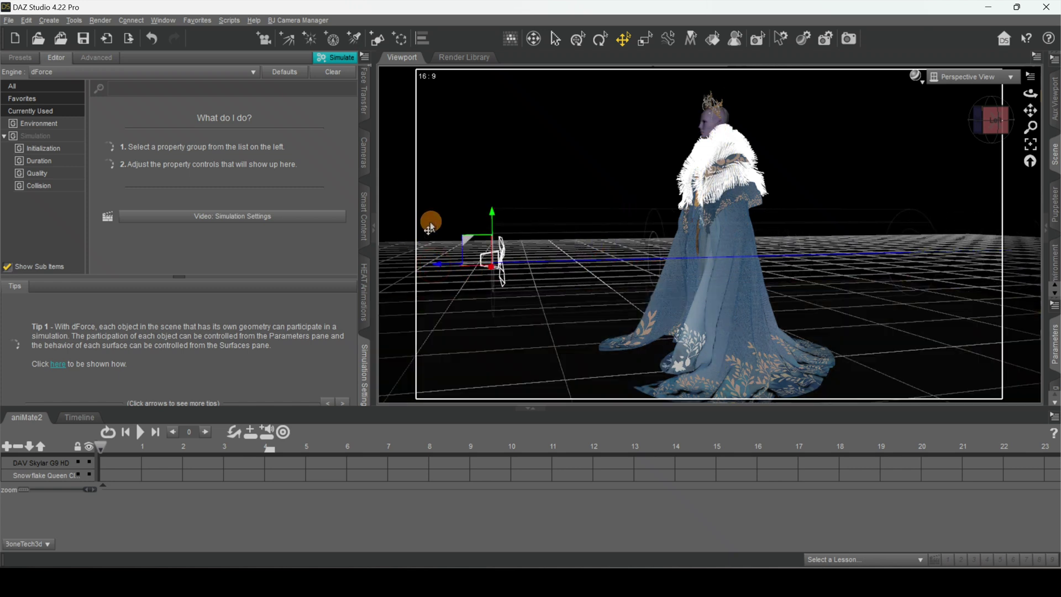
left_click_drag(492, 218, 492, 200)
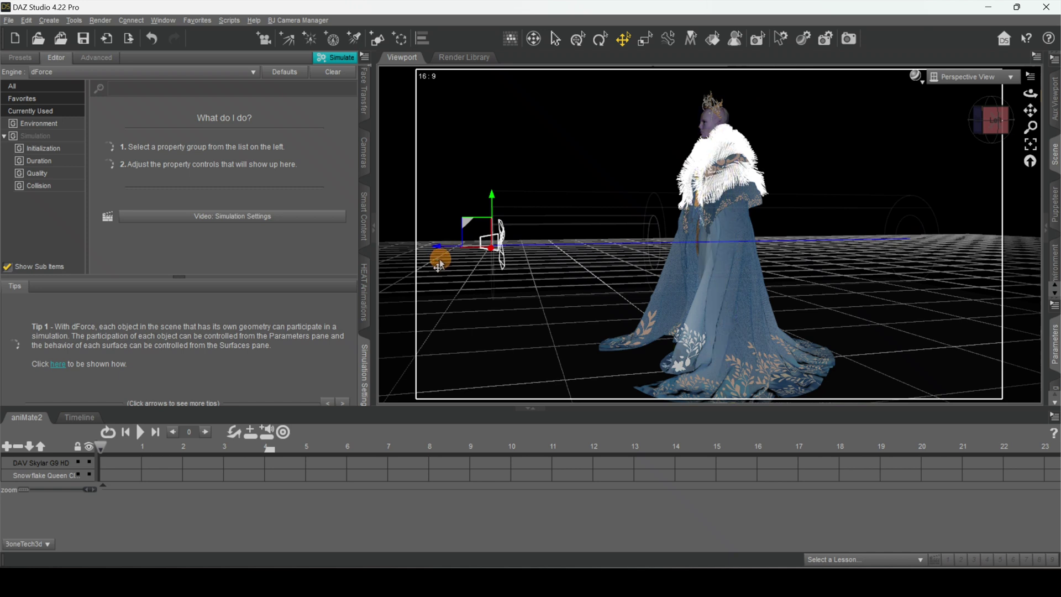
scroll(441, 264, "down", 5)
- Tilt the wind node toward the gown, then adjust its position with Translate
left_click(602, 39)
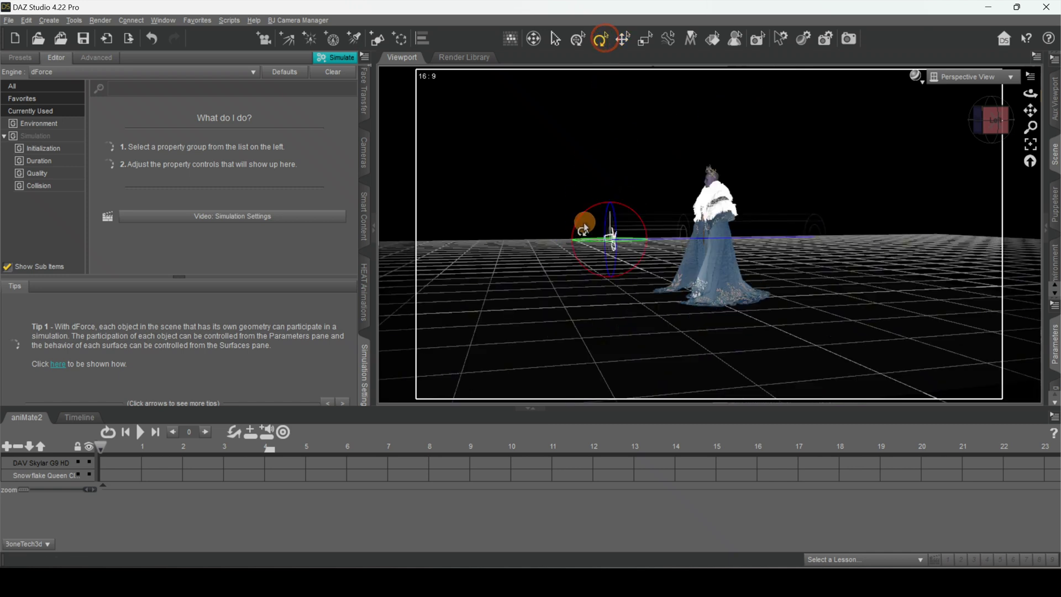
left_click_drag(583, 229, 579, 215)
left_click(625, 40)
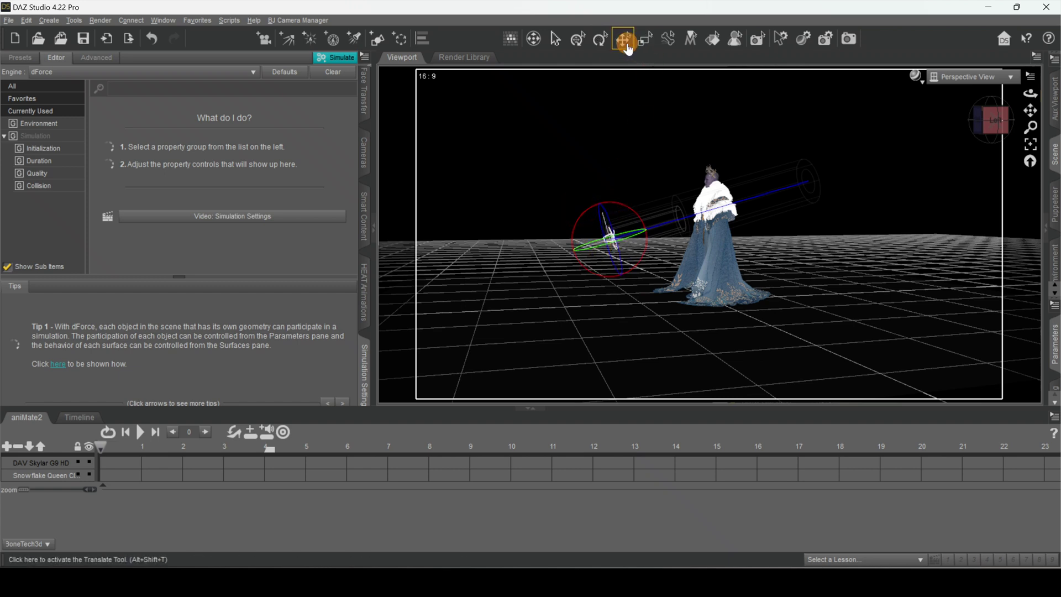
mouse_move(550, 268)
left_mouse_down()
mouse_move(561, 257)
mouse_move(532, 248)
mouse_move(569, 207)
mouse_move(569, 226)
left_mouse_up()
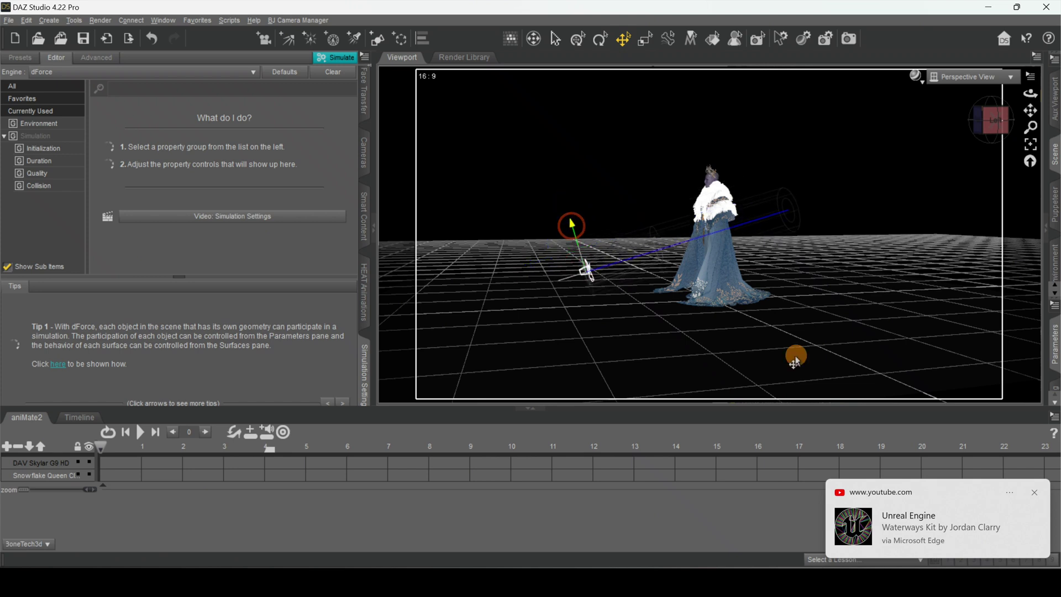
left_click(1036, 494)
left_click_drag(575, 236, 575, 236)
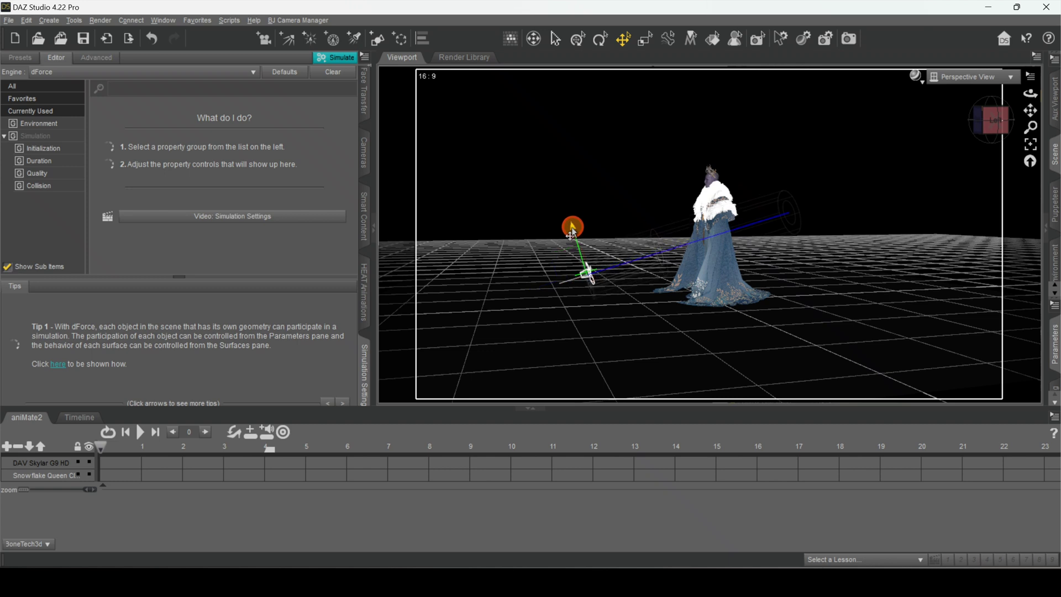
- Return to the left-side view and expand the Scene and Parameters panes
left_click(1002, 129)
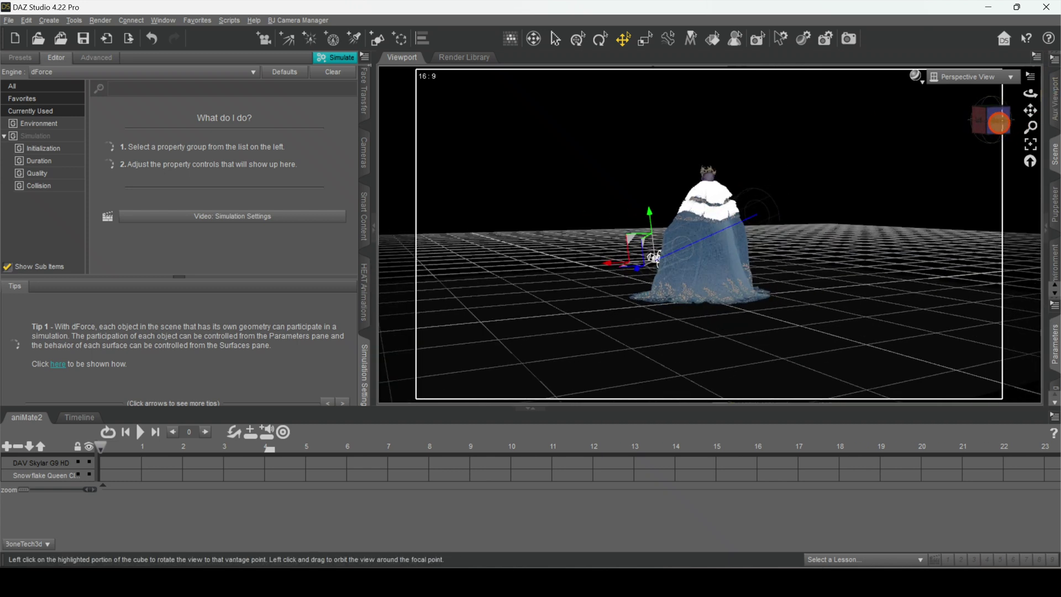
left_click_drag(998, 122, 998, 123)
left_click(998, 122)
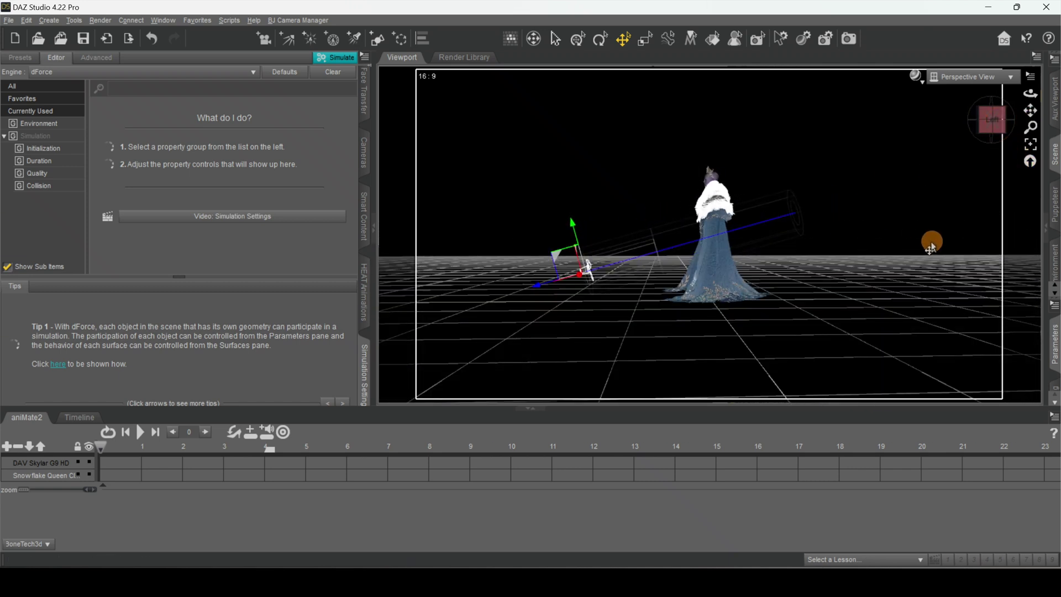
left_click(1038, 224)
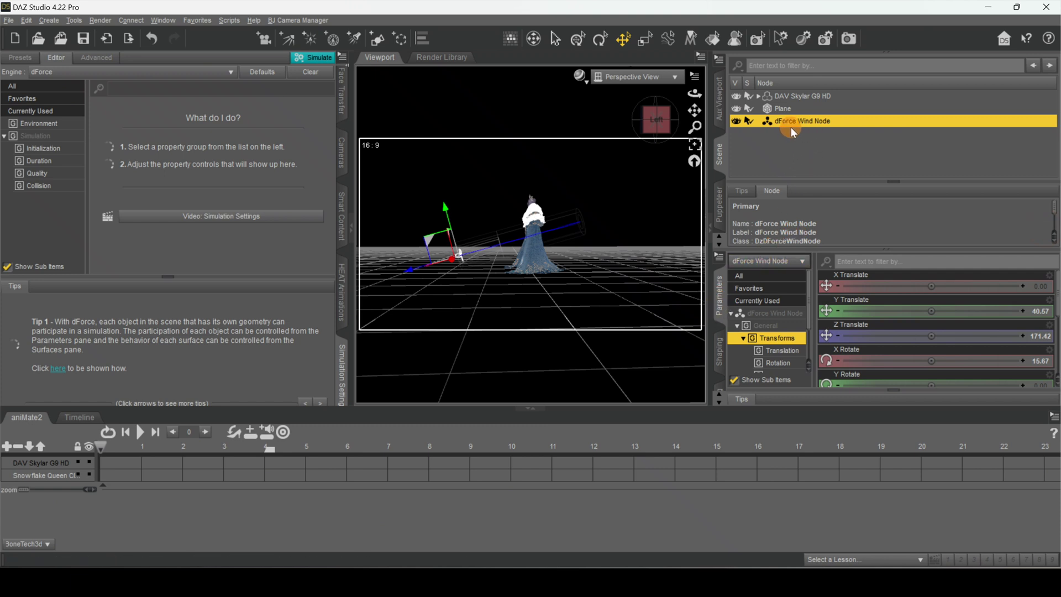
- Drag the dForce Wind Node's Strength (mph) slider from 5 up to 50
left_click(765, 318)
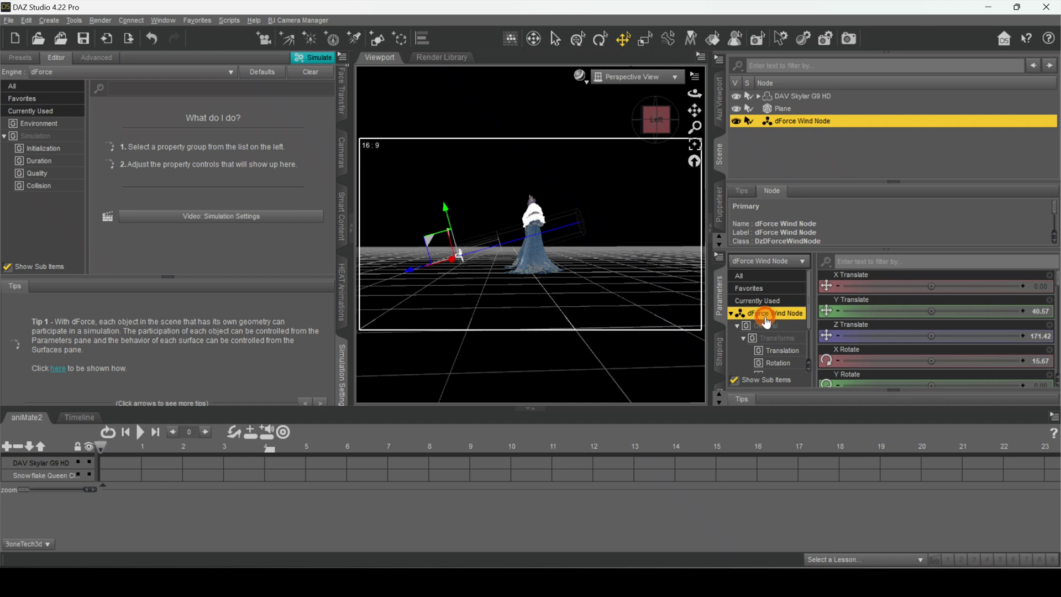
scroll(907, 307, "down", 1)
scroll(906, 308, "down", 3)
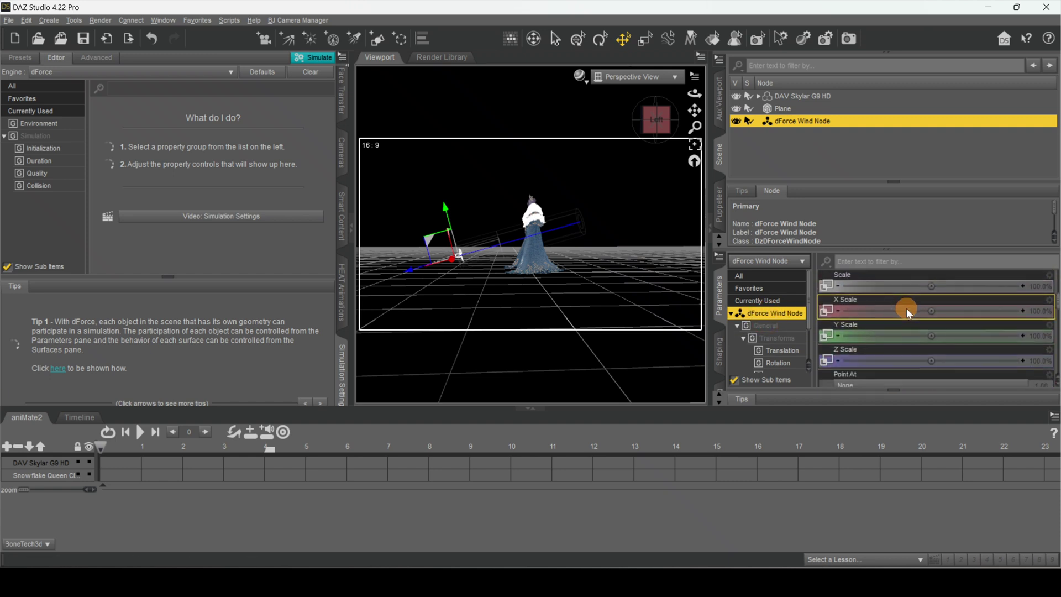
scroll(907, 308, "down", 1)
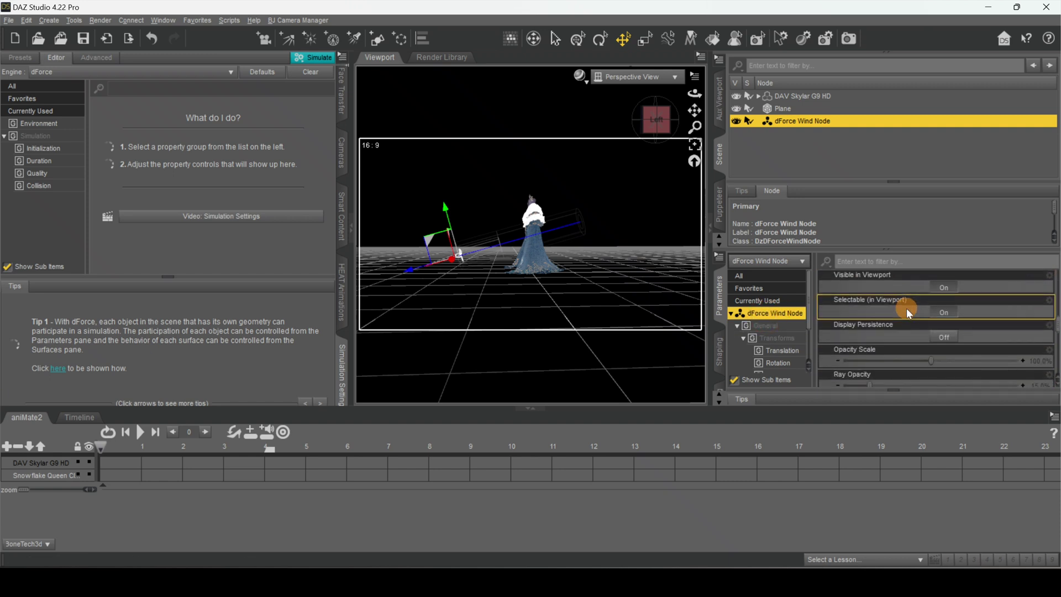
scroll(907, 308, "up", 2)
scroll(907, 307, "down", 5)
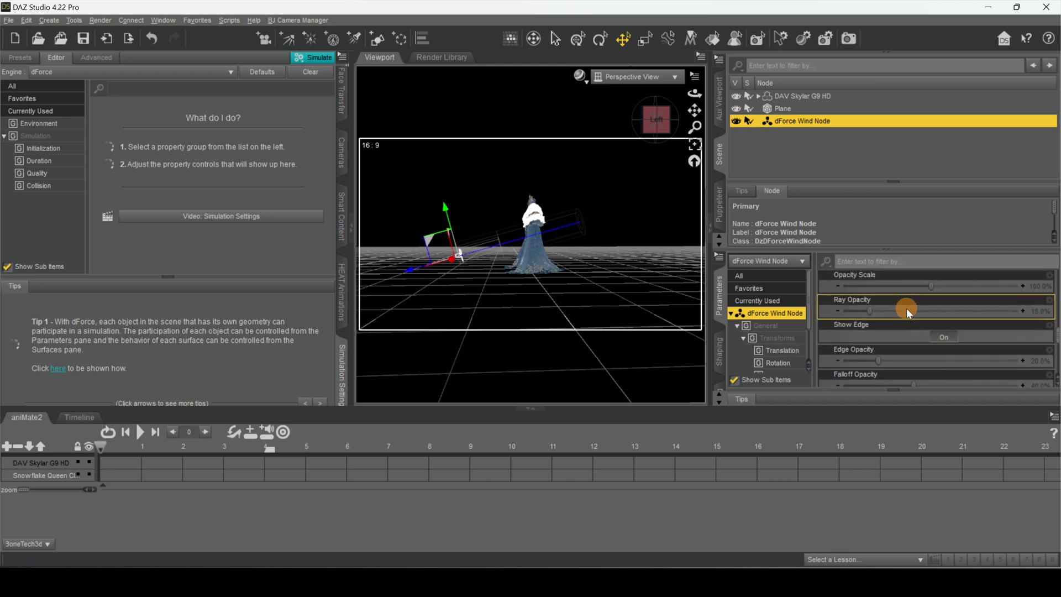
scroll(906, 307, "down", 3)
scroll(906, 307, "down", 3)
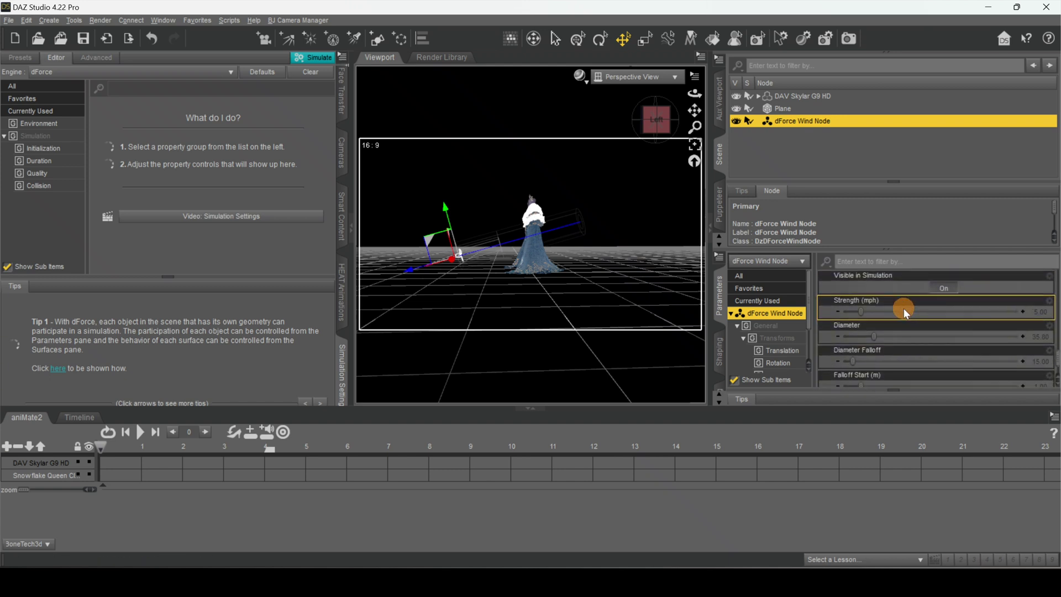
left_click_drag(861, 311, 1043, 318)
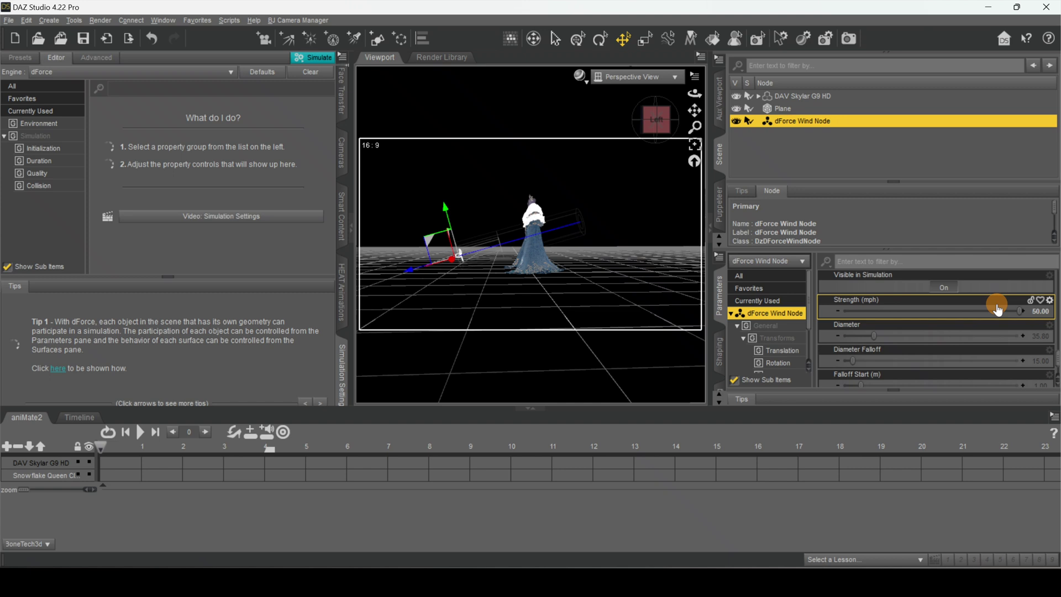
scroll(897, 367, "down", 1)
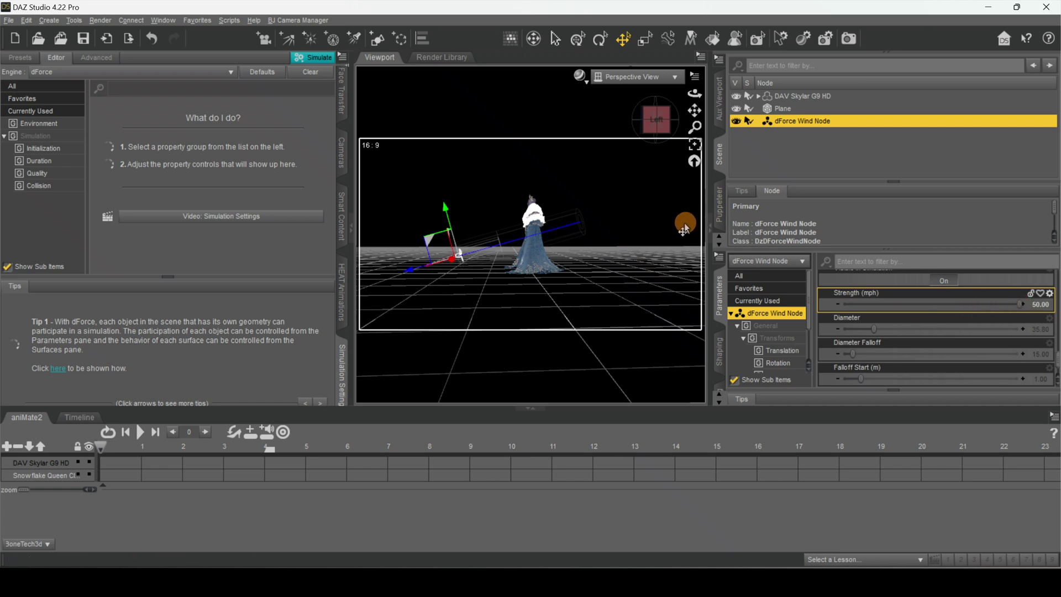
left_click_drag(657, 127, 682, 179)
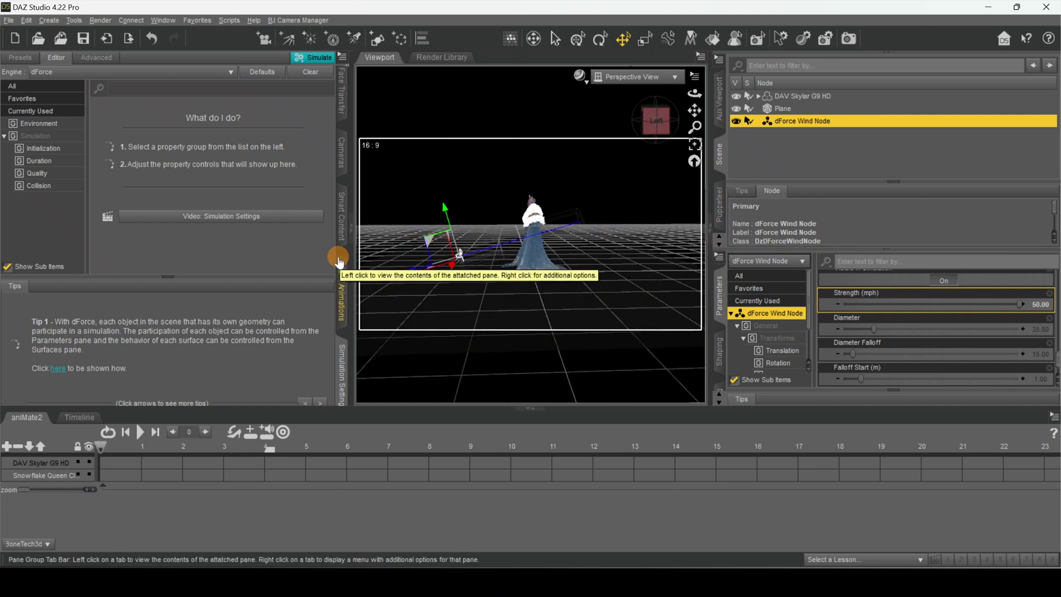
- Deselect the wind node, select DAV Skylar G9 HD, and show its Simulation settings
scroll(342, 293, "down", 1)
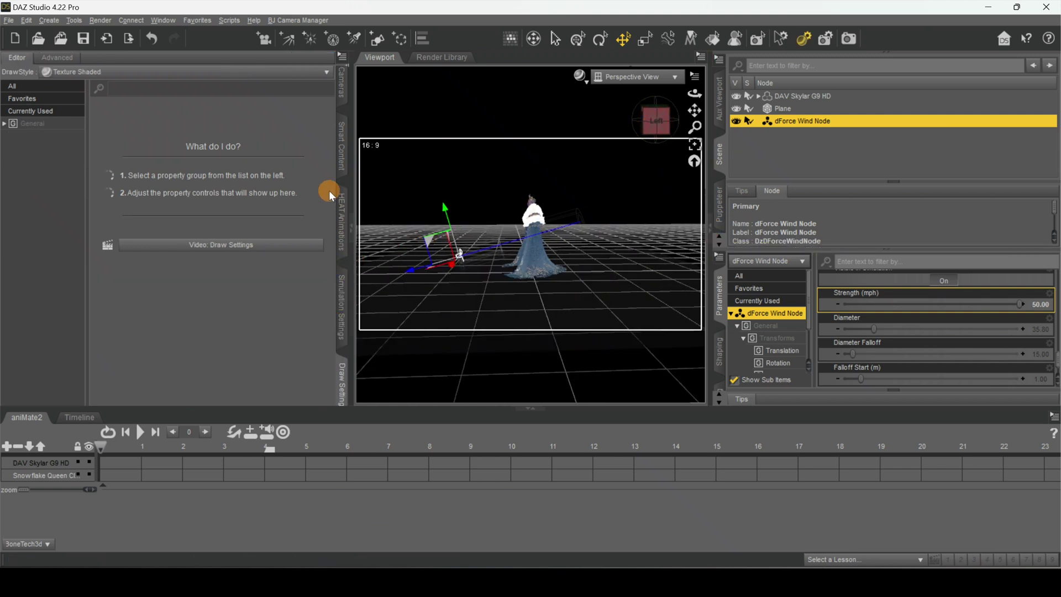
left_click(339, 306)
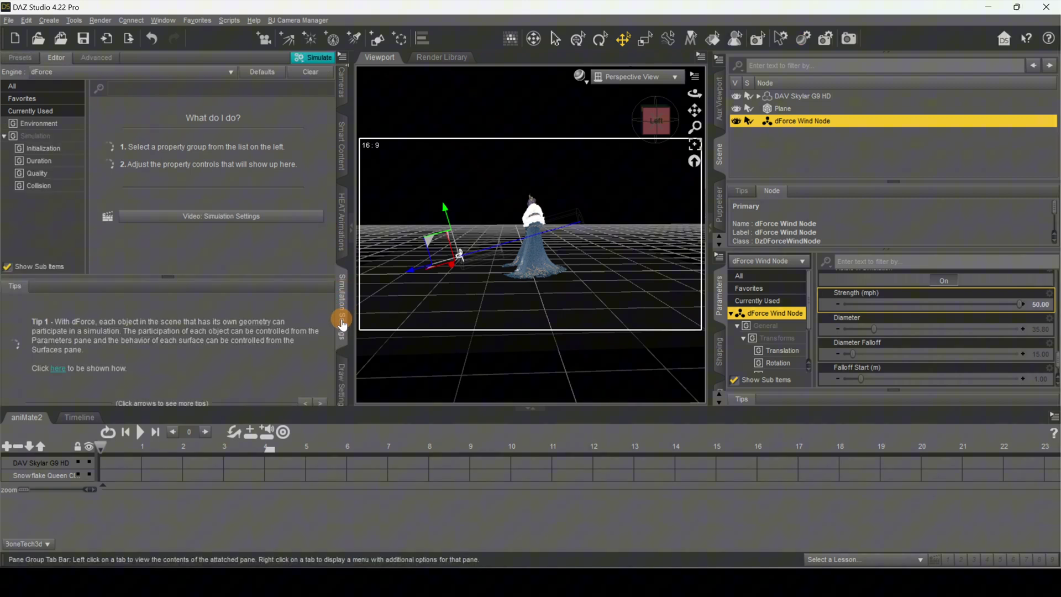
key("ctrl+shift+a")
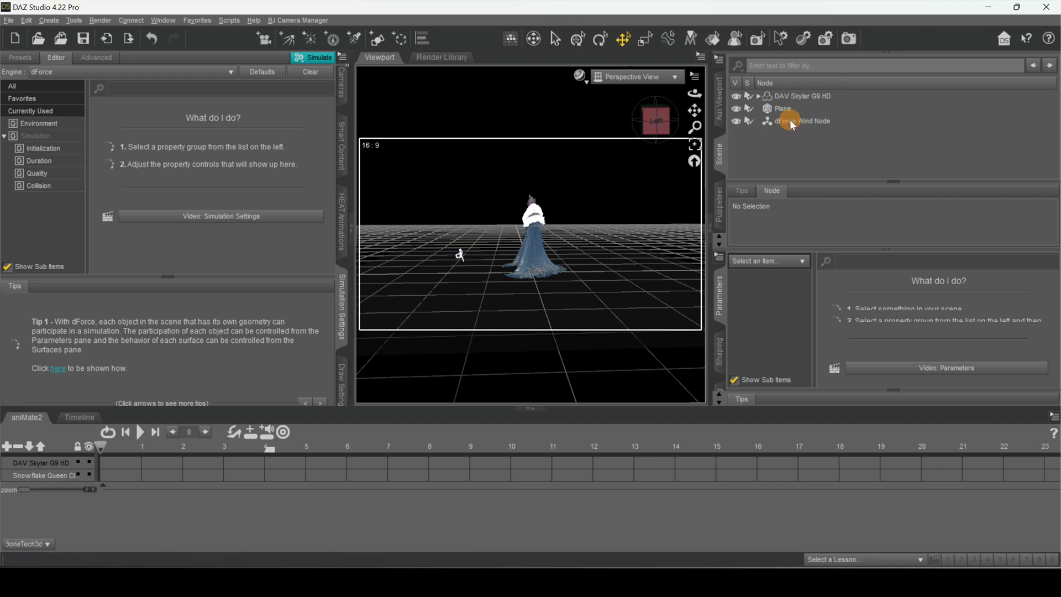
left_click(790, 97)
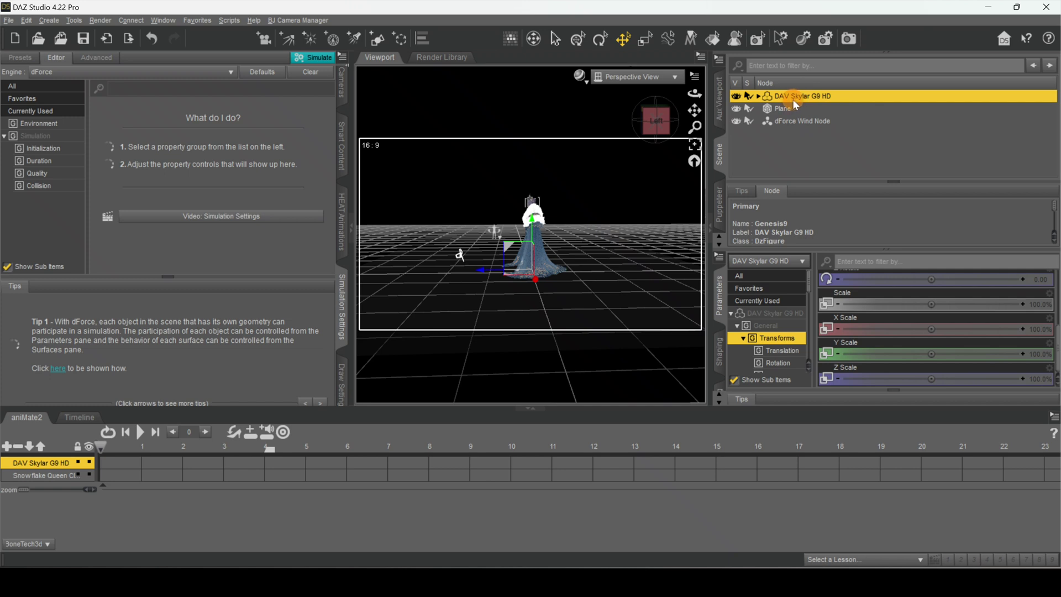
left_click(35, 137)
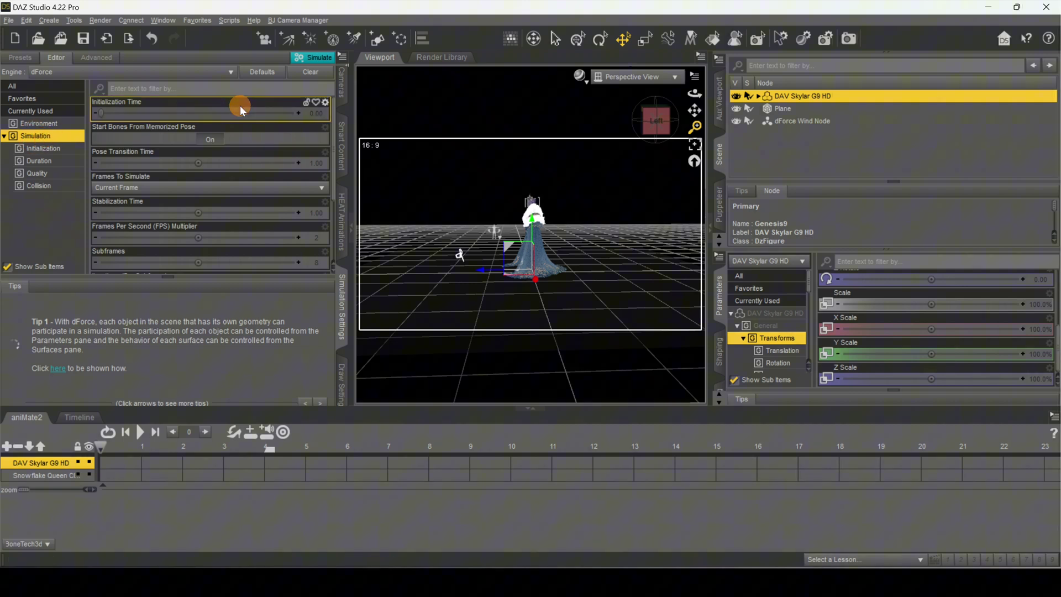
- Set Frames To Simulate to Animated (Use Timeline Play Range) and run the dForce simulation
left_click(121, 189)
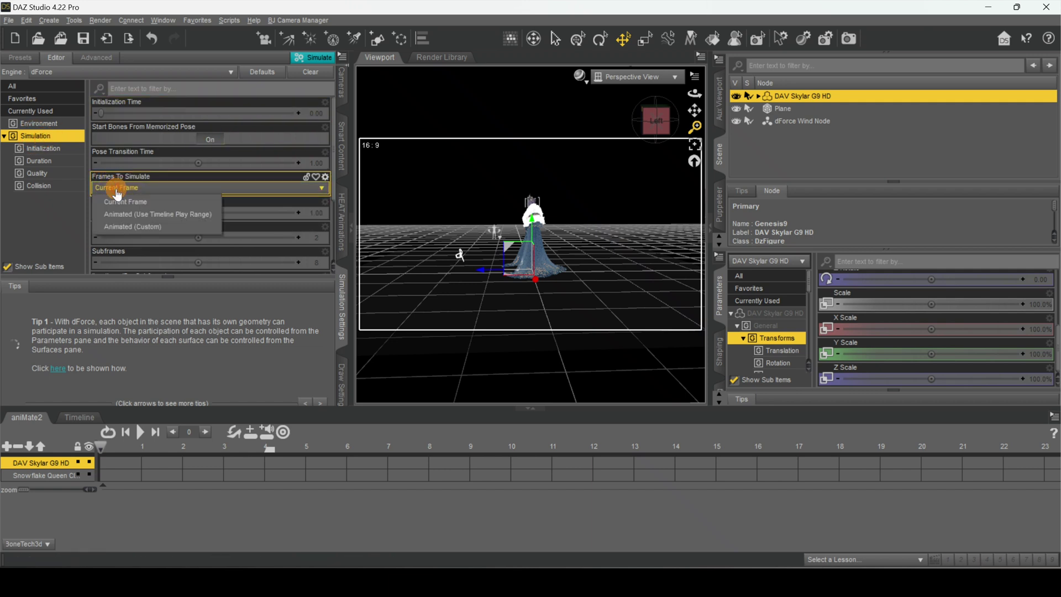
left_click(183, 213)
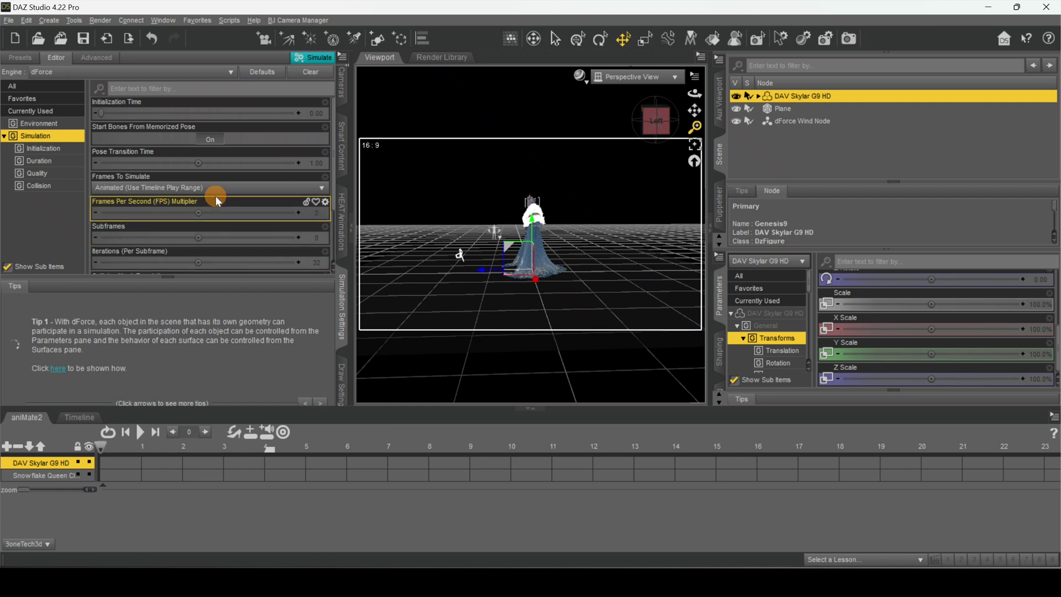
left_click(317, 64)
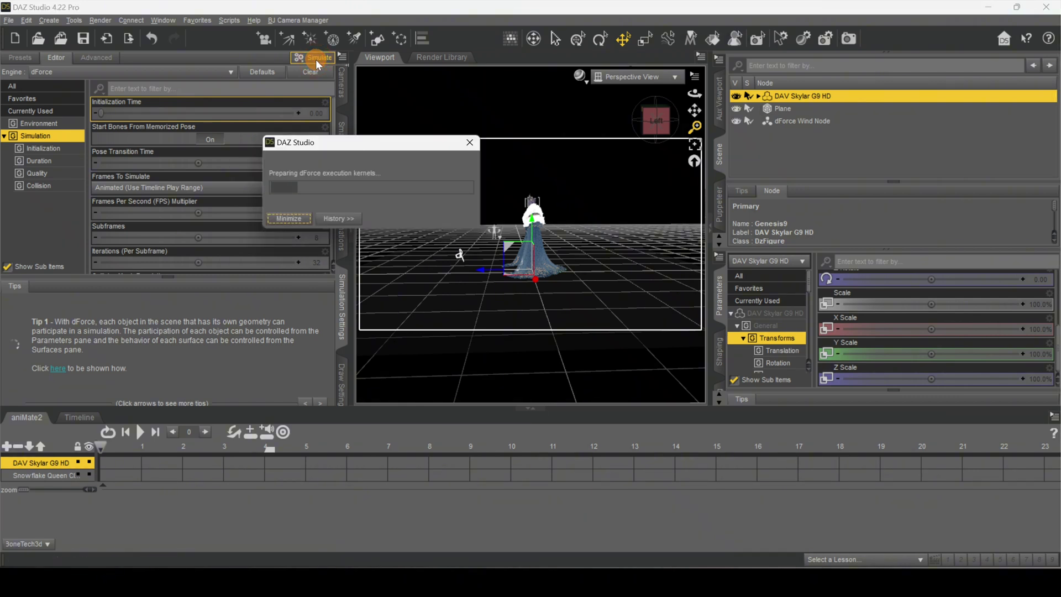
left_click(664, 127)
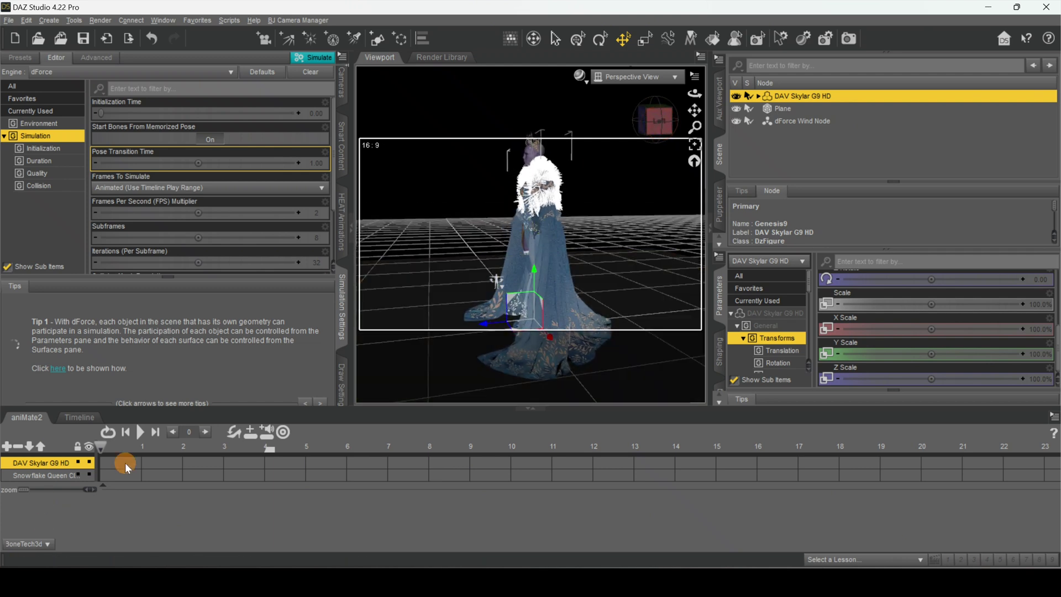
- Play the simulated animation in a front view, with side panes collapsed to enlarge the viewport
left_click(141, 432)
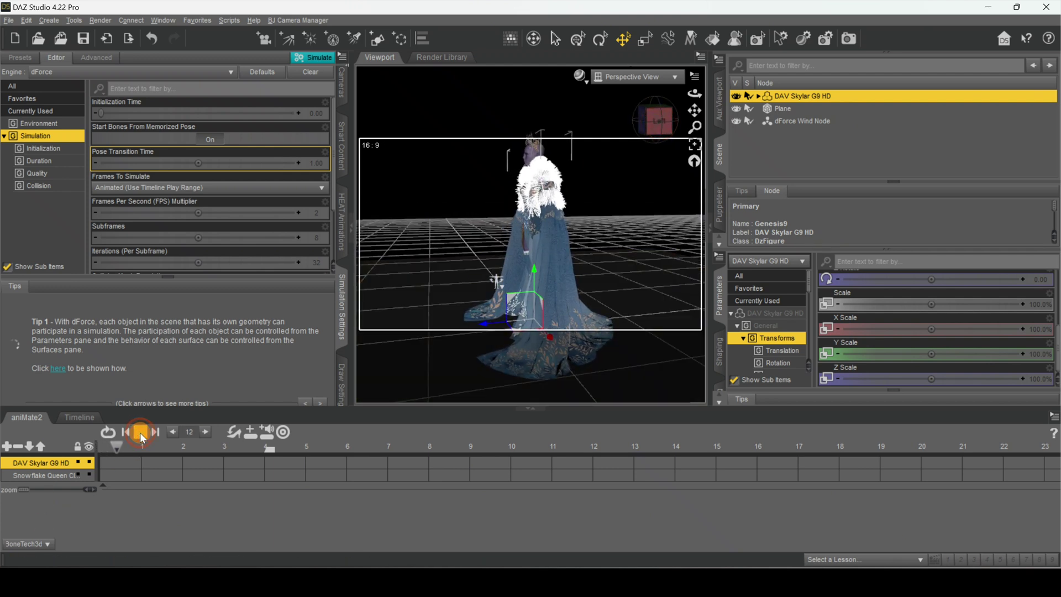
left_click(666, 120)
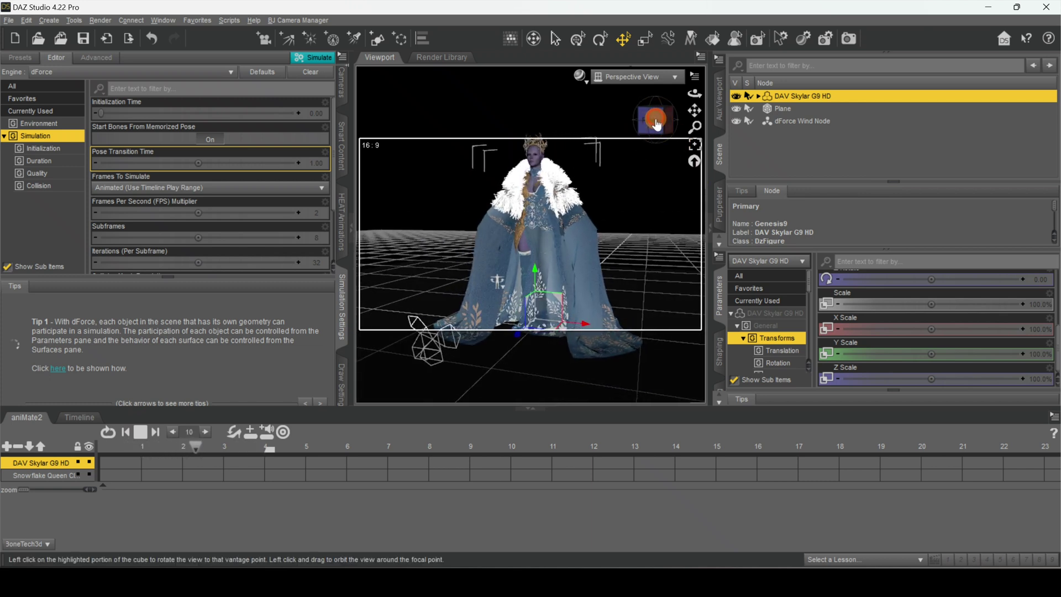
left_click(712, 228)
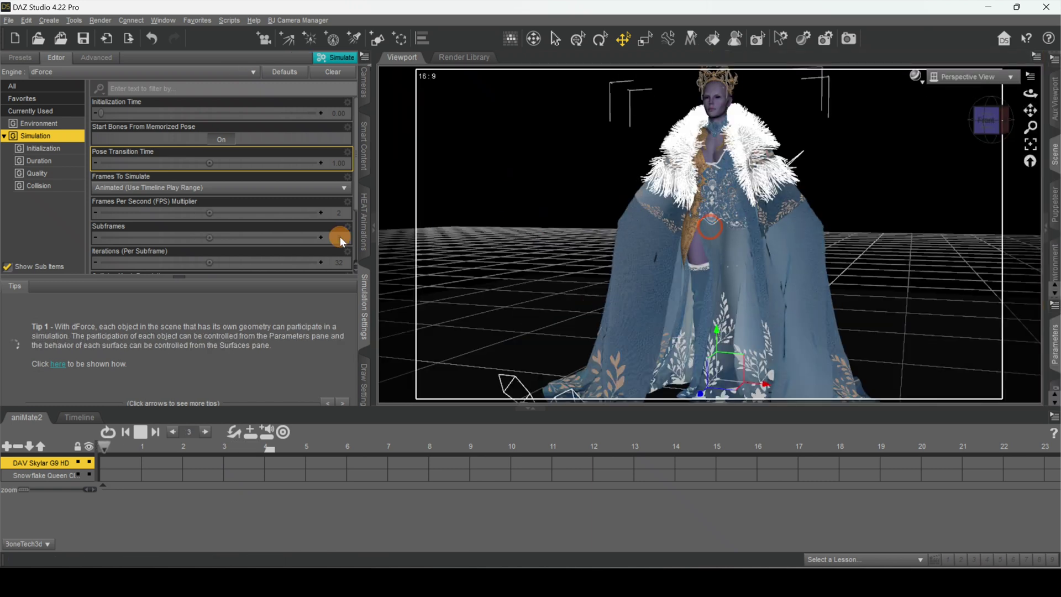
left_click_drag(338, 237, 370, 232)
left_click(370, 233)
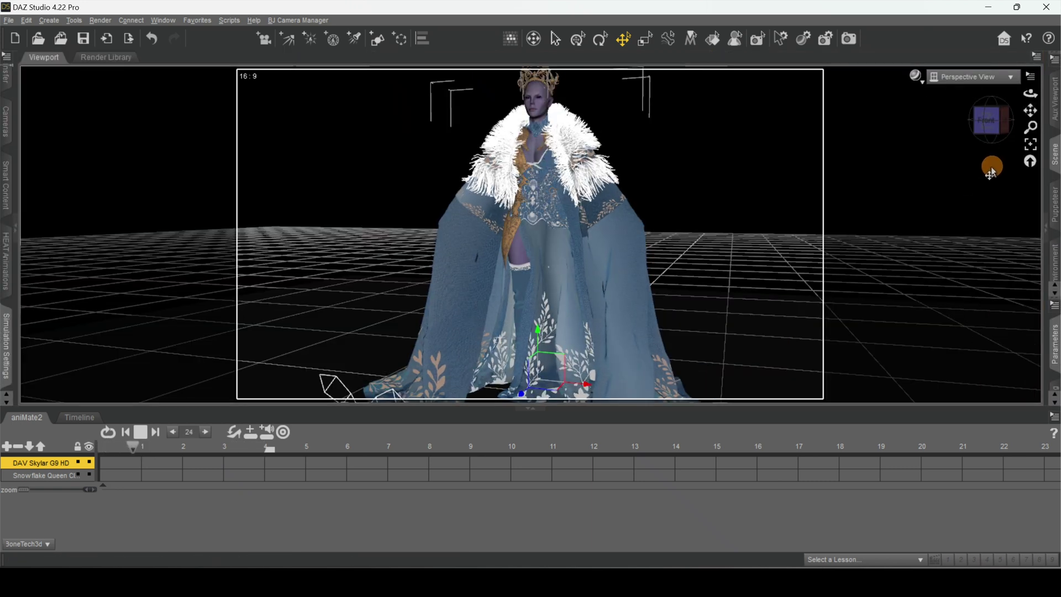
left_click_drag(1000, 145, 961, 124)
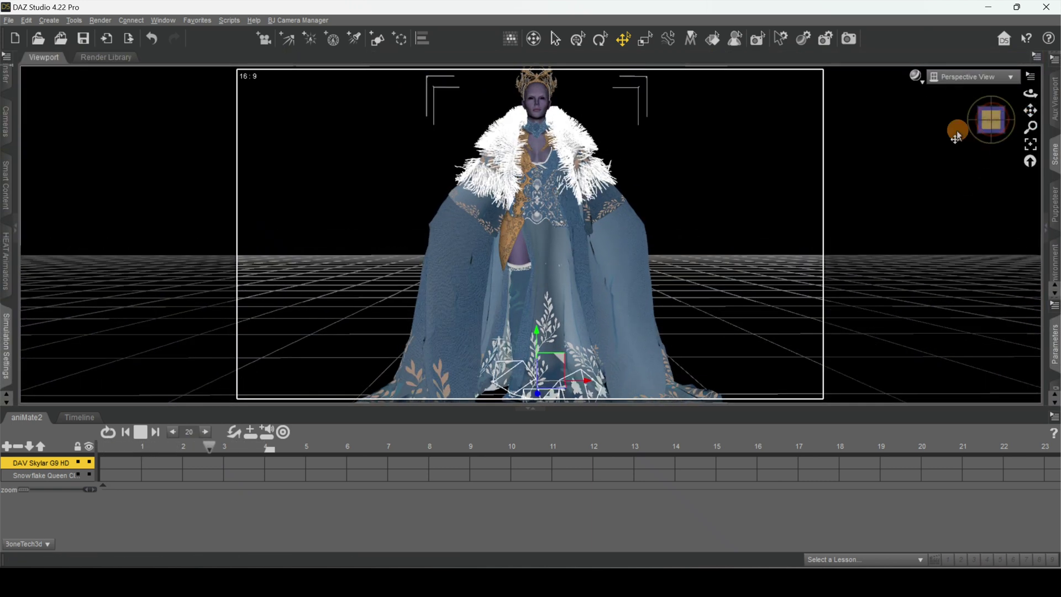